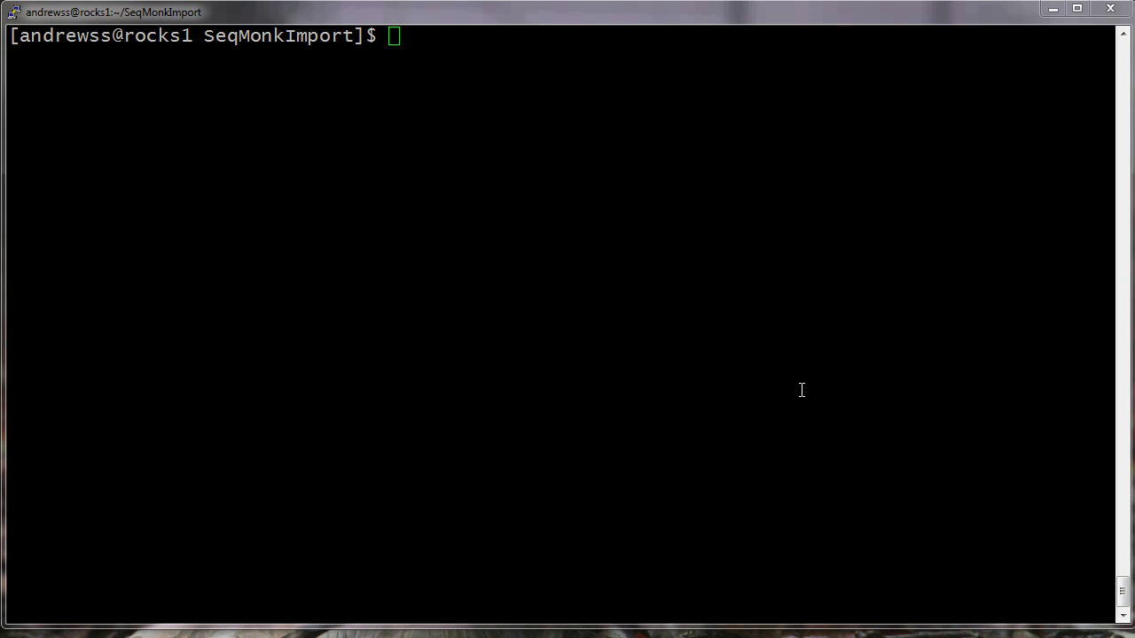
# - Focus the Terminal SSH session at the SeqMonkImport shell prompt
pyautogui.click(736, 16)
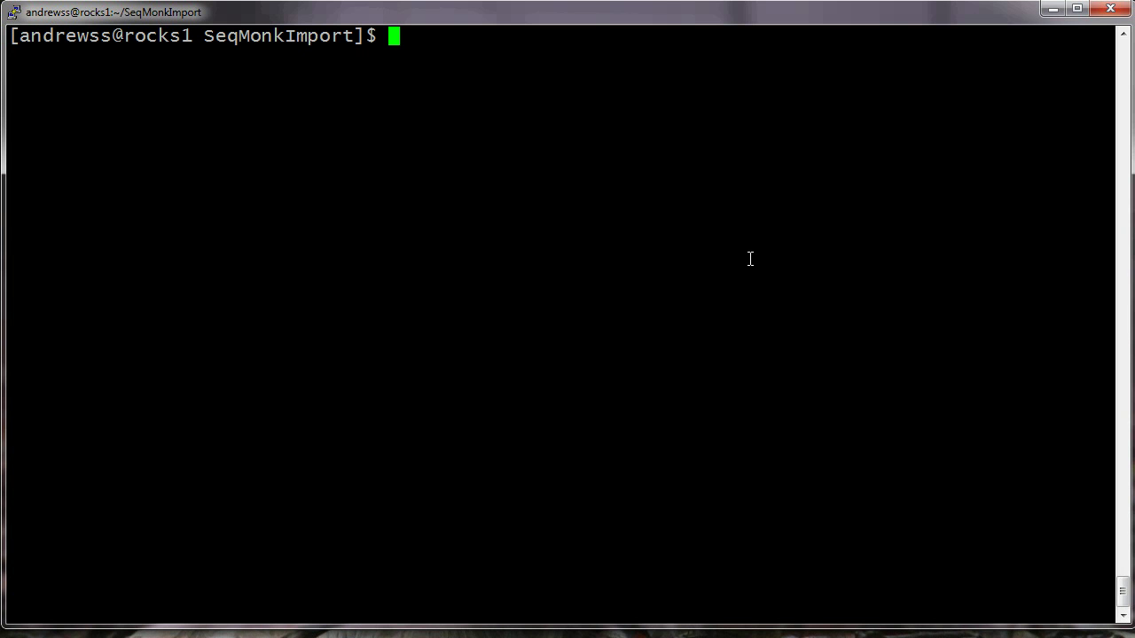
pyautogui.write('ls')
pyautogui.press('Return')
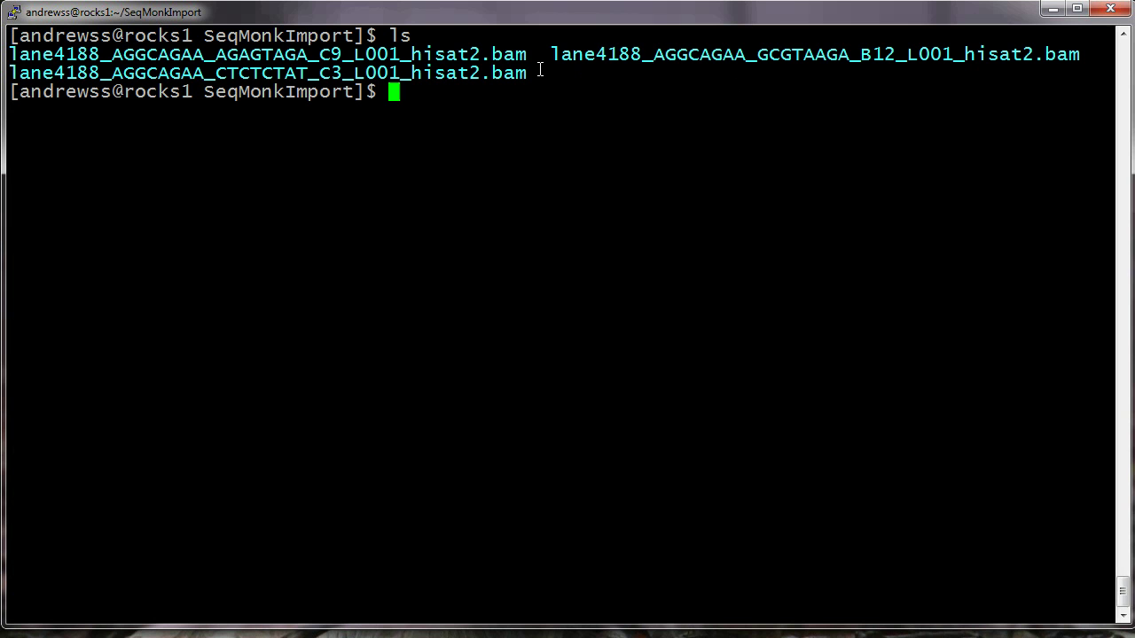
# - Show the seqmonk_import --help output and scroll through its option descriptions
pyautogui.write('seqmonk_i')
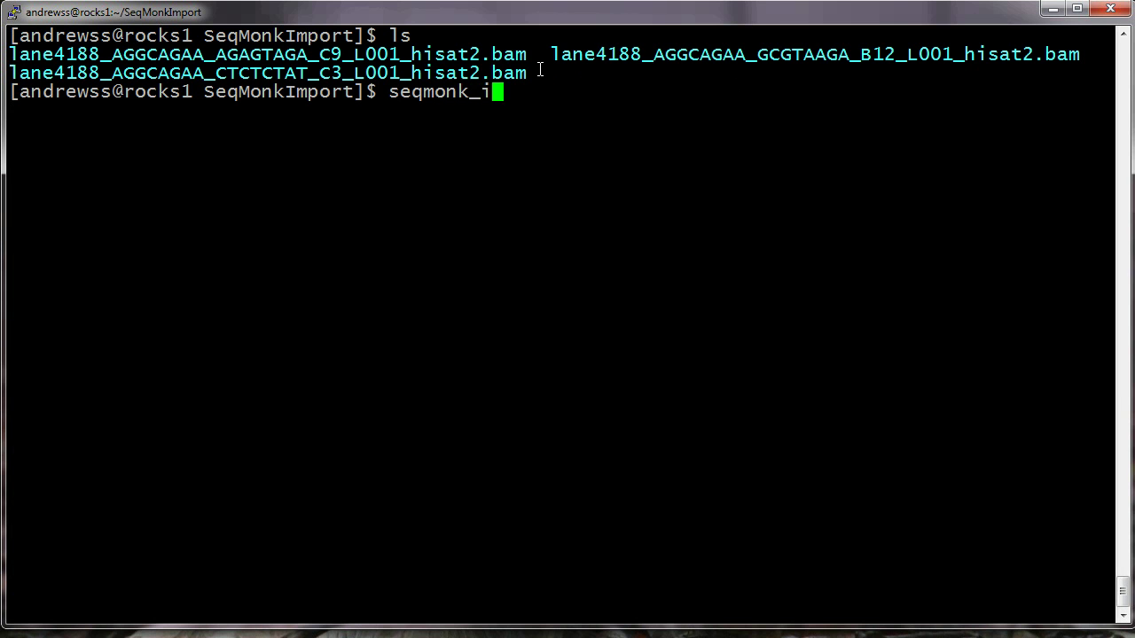
pyautogui.write('mport --')
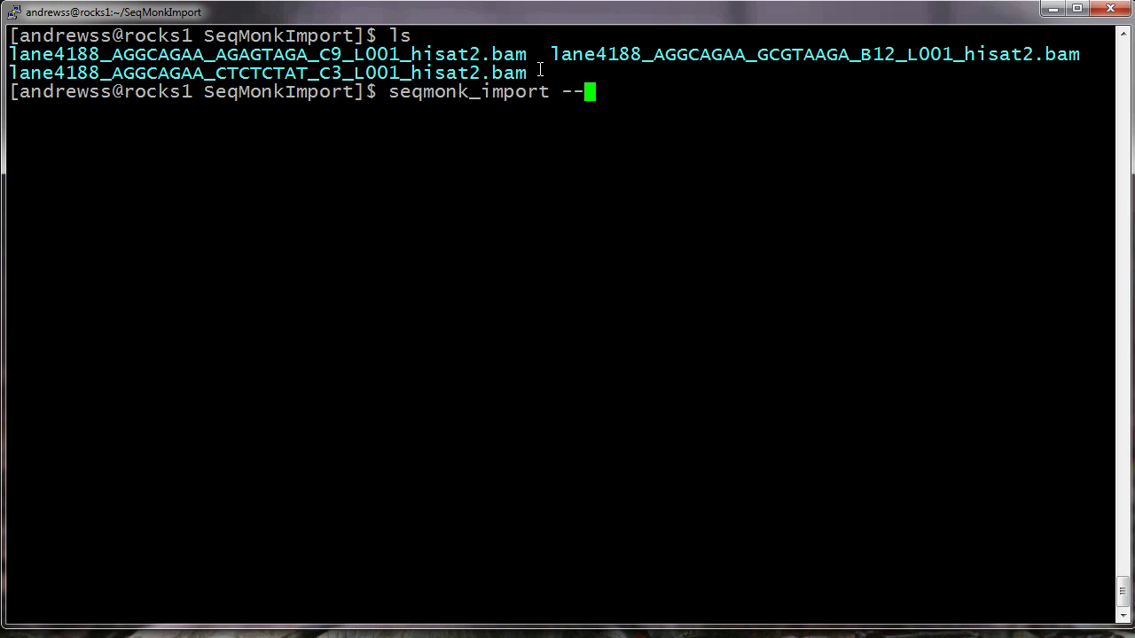
pyautogui.write('help')
pyautogui.press('Return')
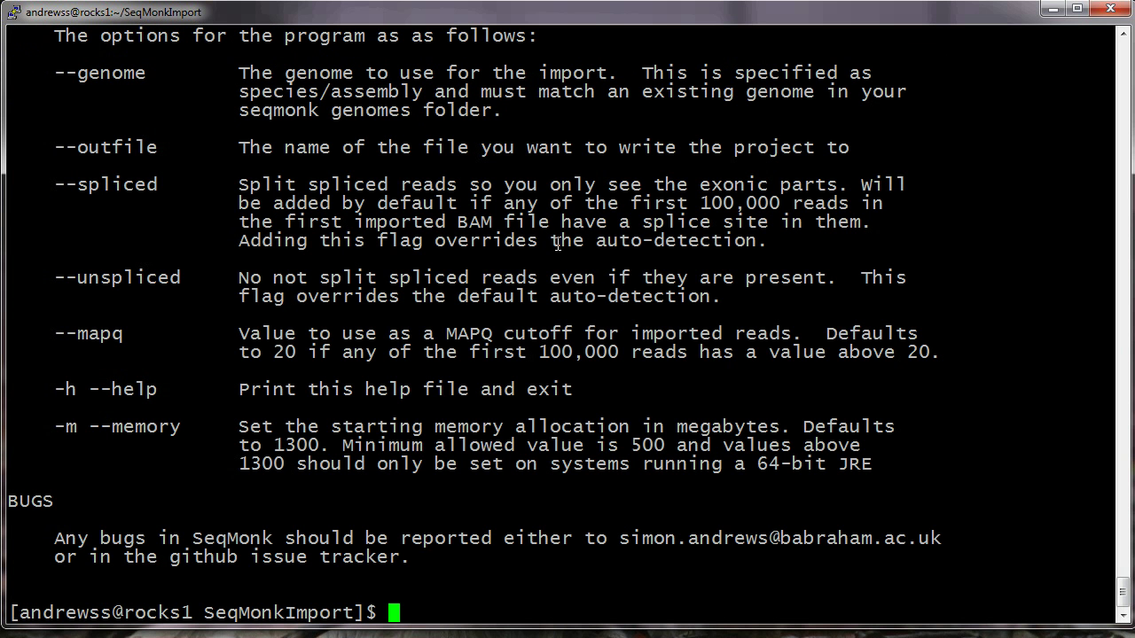
pyautogui.scroll(5, 557, 245)
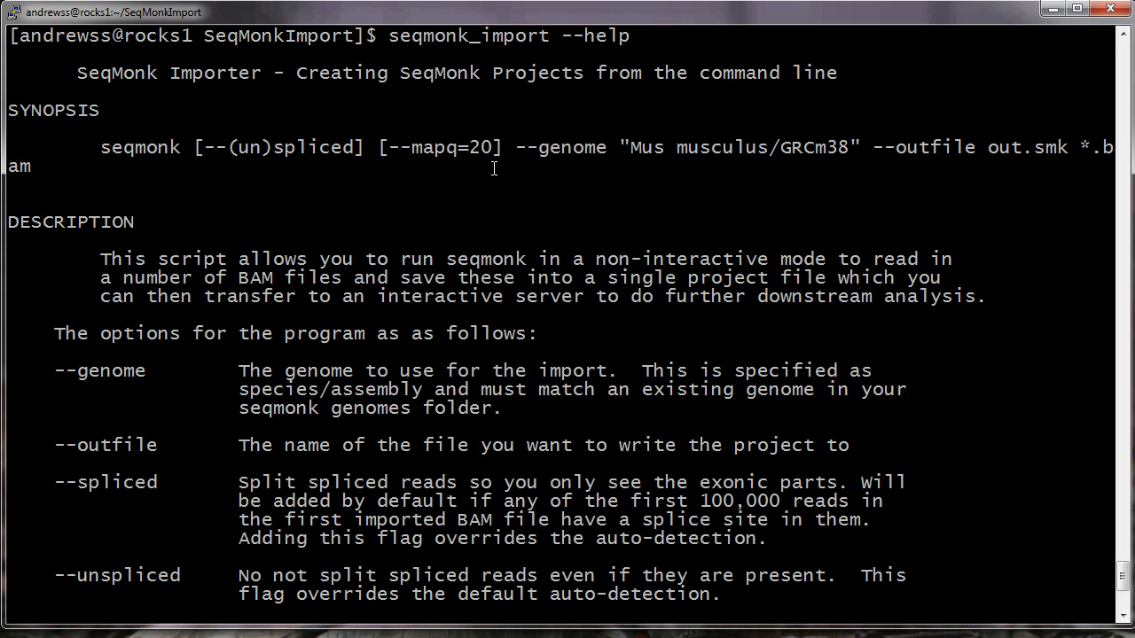
pyautogui.scroll(-5, 494, 168)
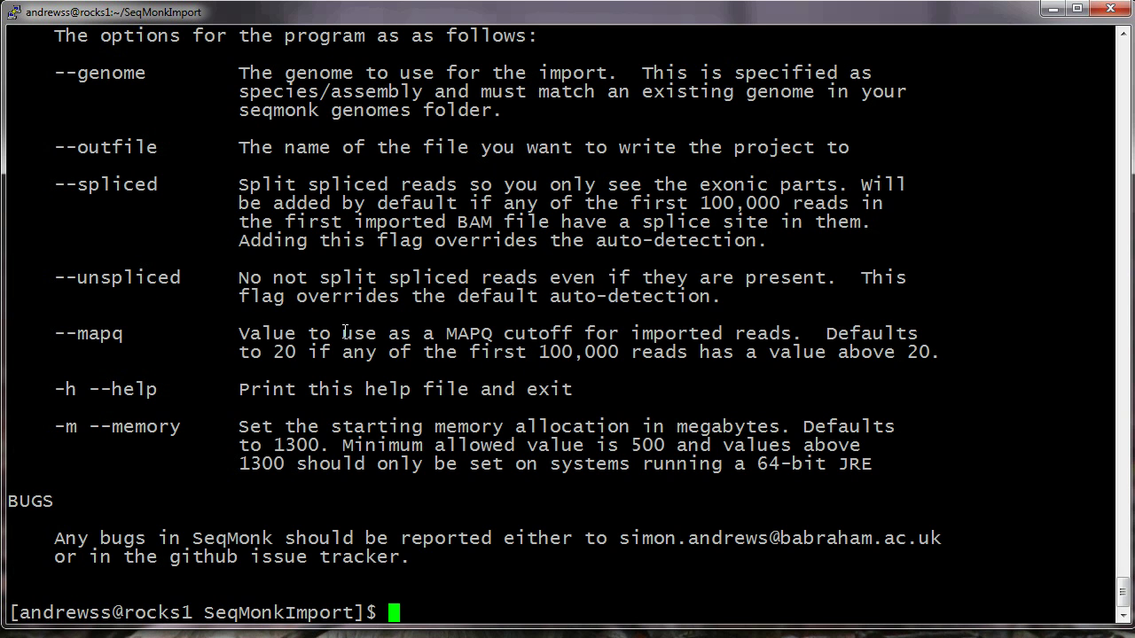
# - Run seqmonk_import --genome "Mus musculus/GRCm38" --outfile ./test.smk on all *.bam files
pyautogui.write('ls')
pyautogui.press('Return')
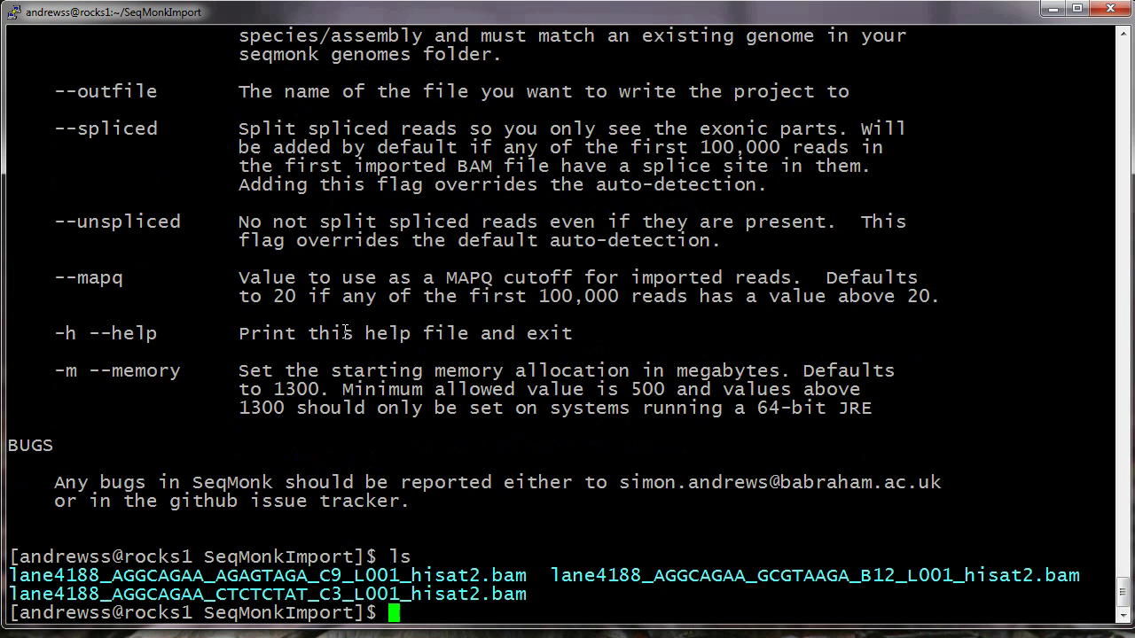
pyautogui.write('seqmonk_imp')
pyautogui.press('Tab')
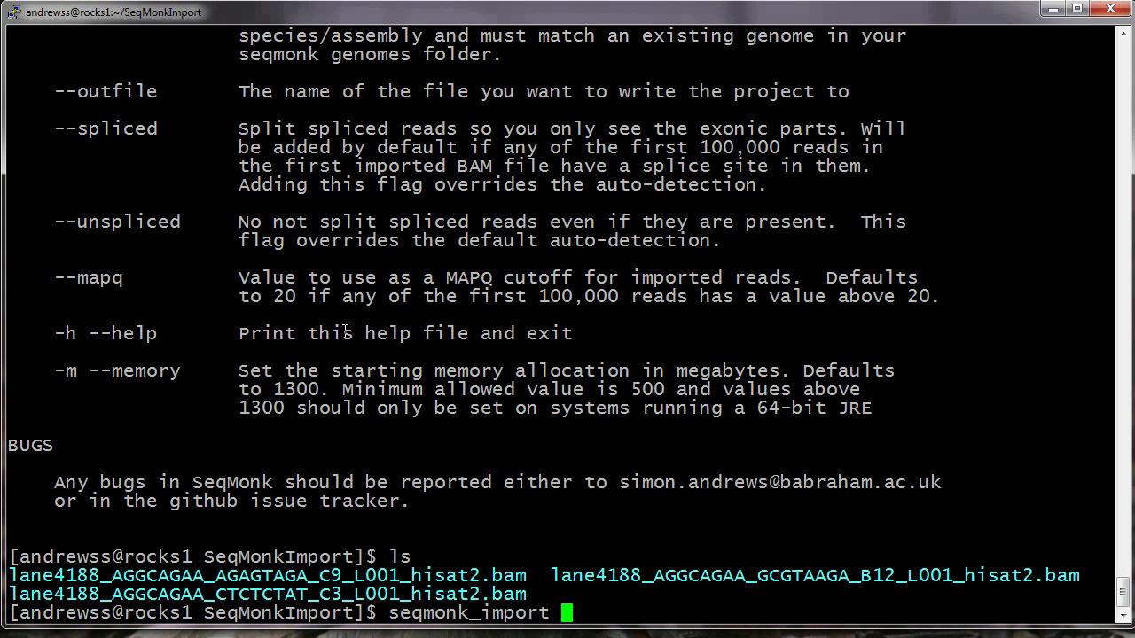
pyautogui.write('--genome')
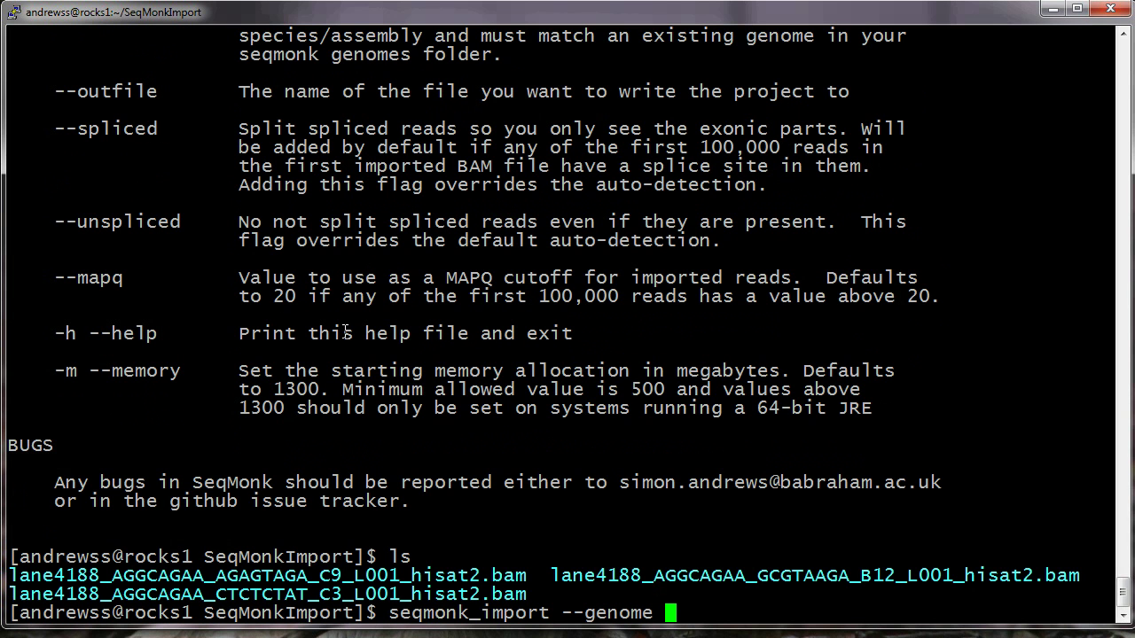
pyautogui.write('"Mus ')
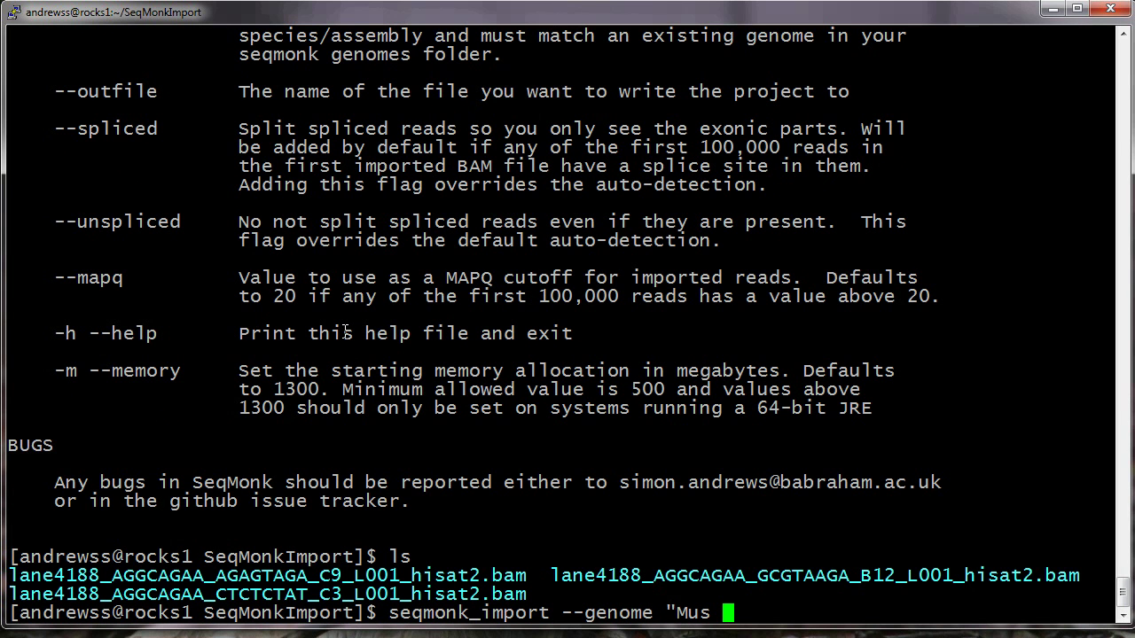
pyautogui.write('musculu')
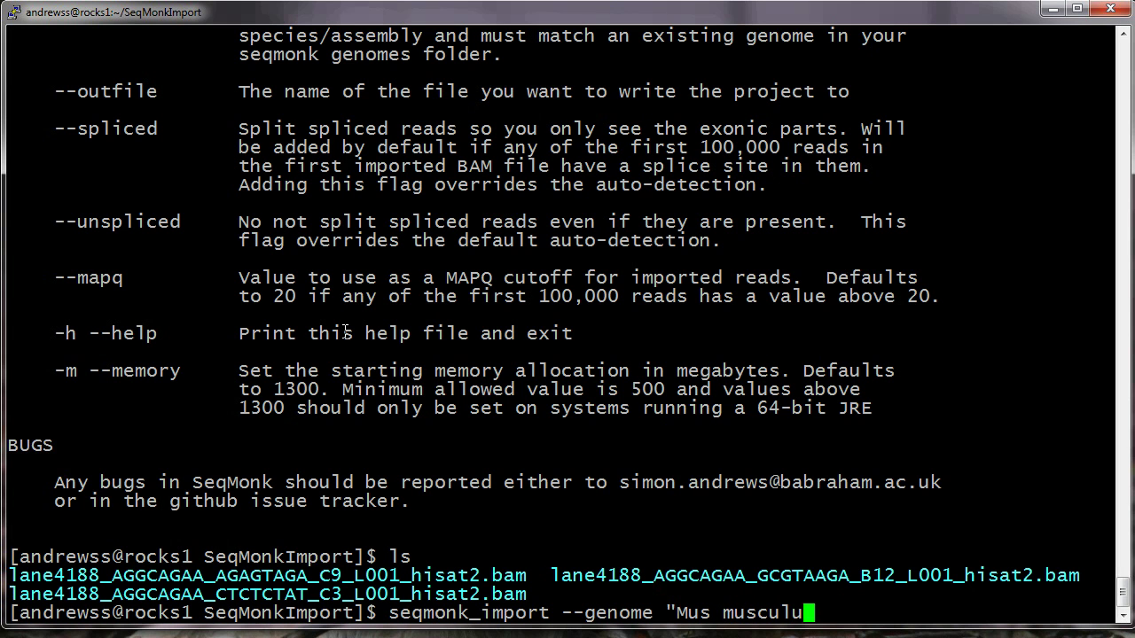
pyautogui.write('s/GRC')
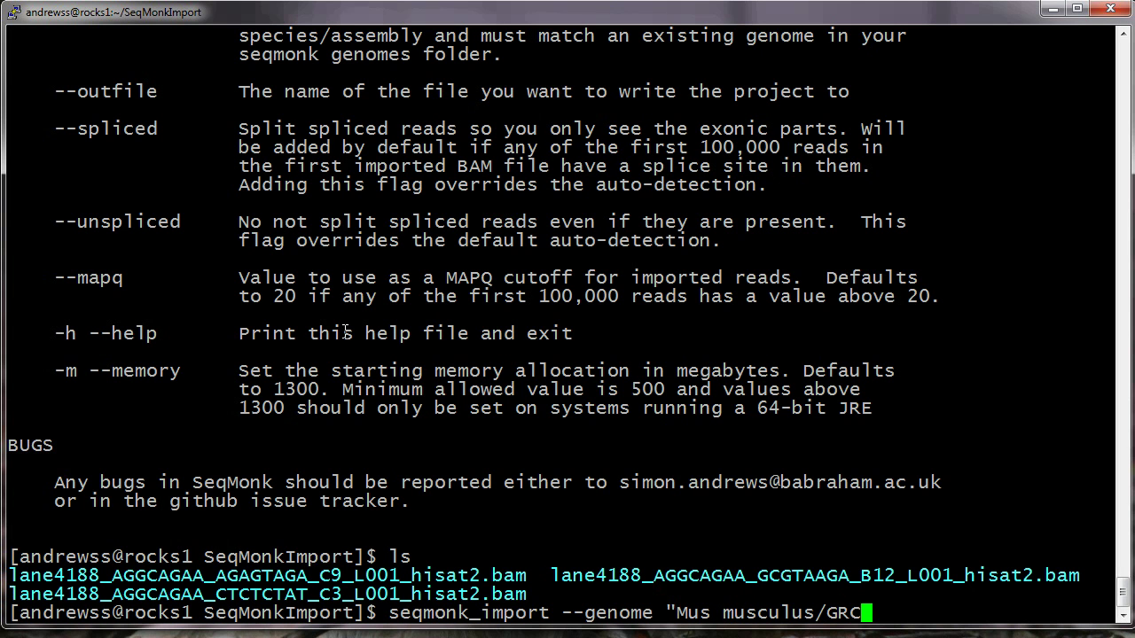
pyautogui.write('m38" --outfile')
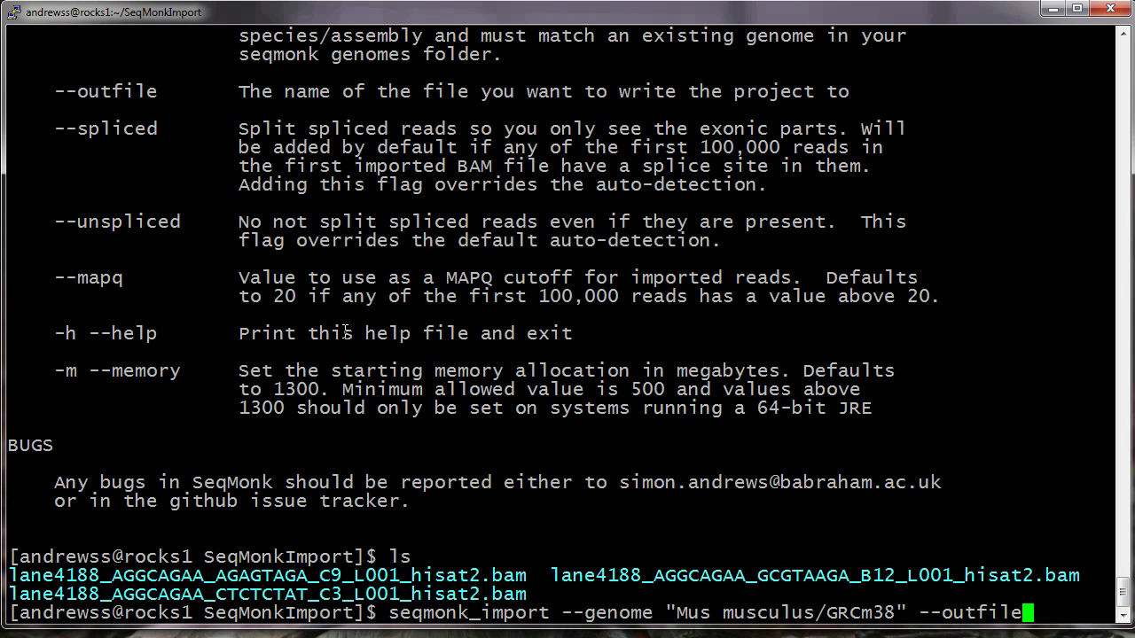
pyautogui.write(' ./test')
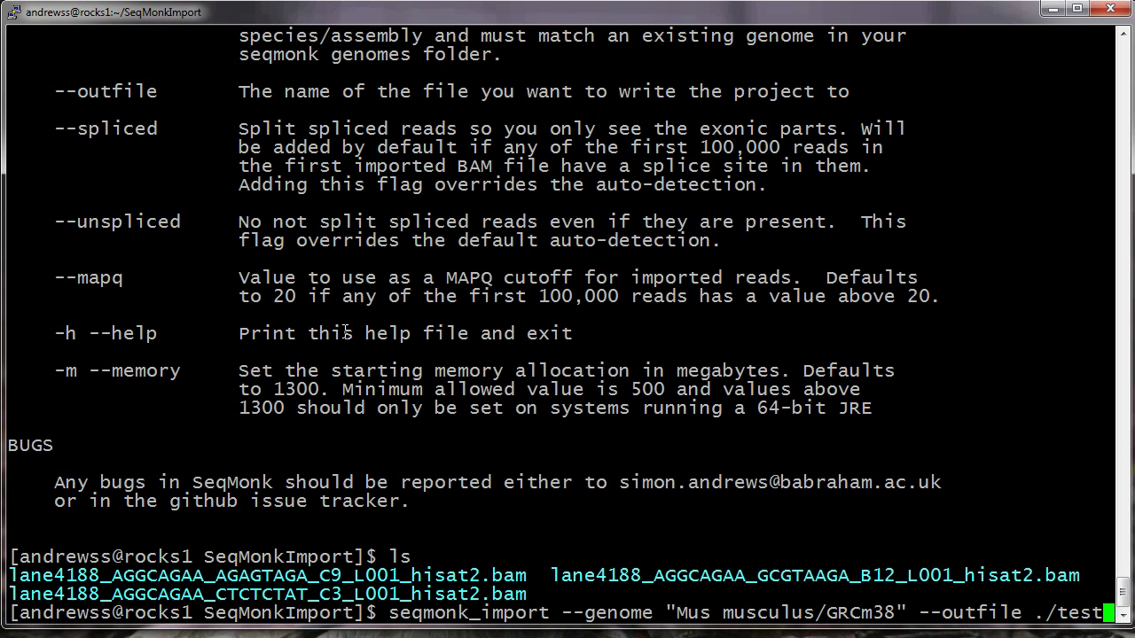
pyautogui.write('.smk')
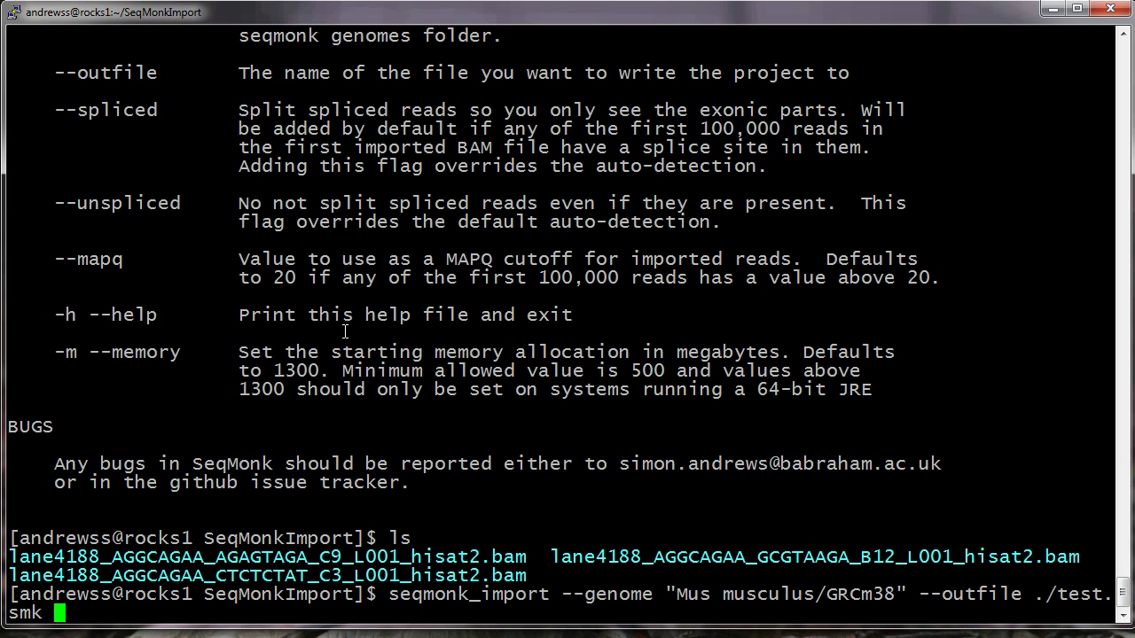
pyautogui.write('*.bam')
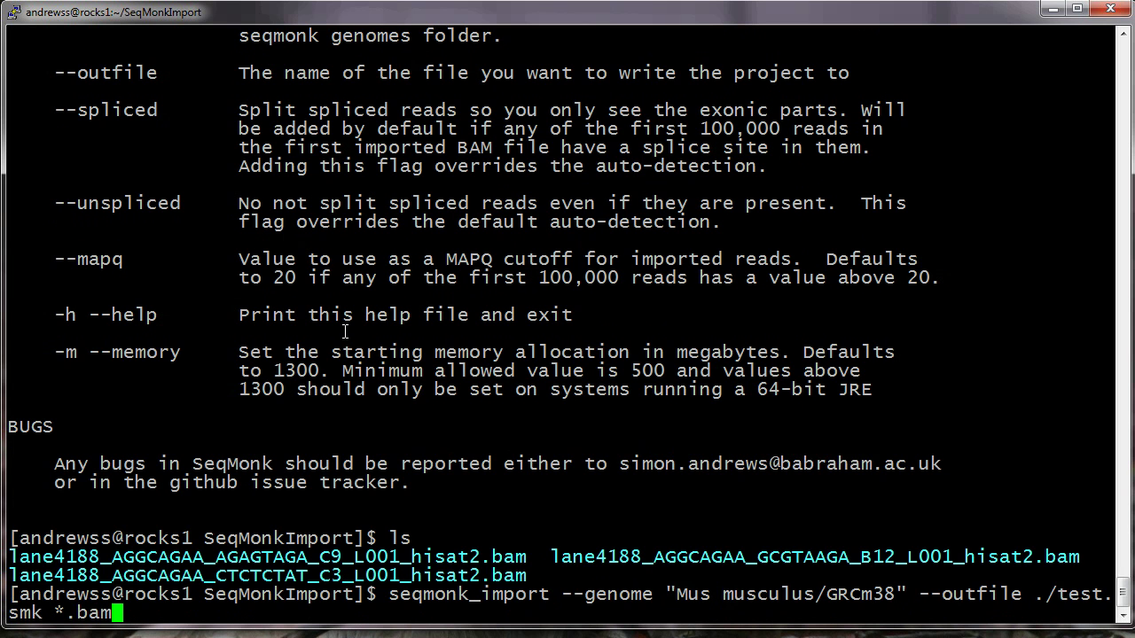
pyautogui.press('Return')
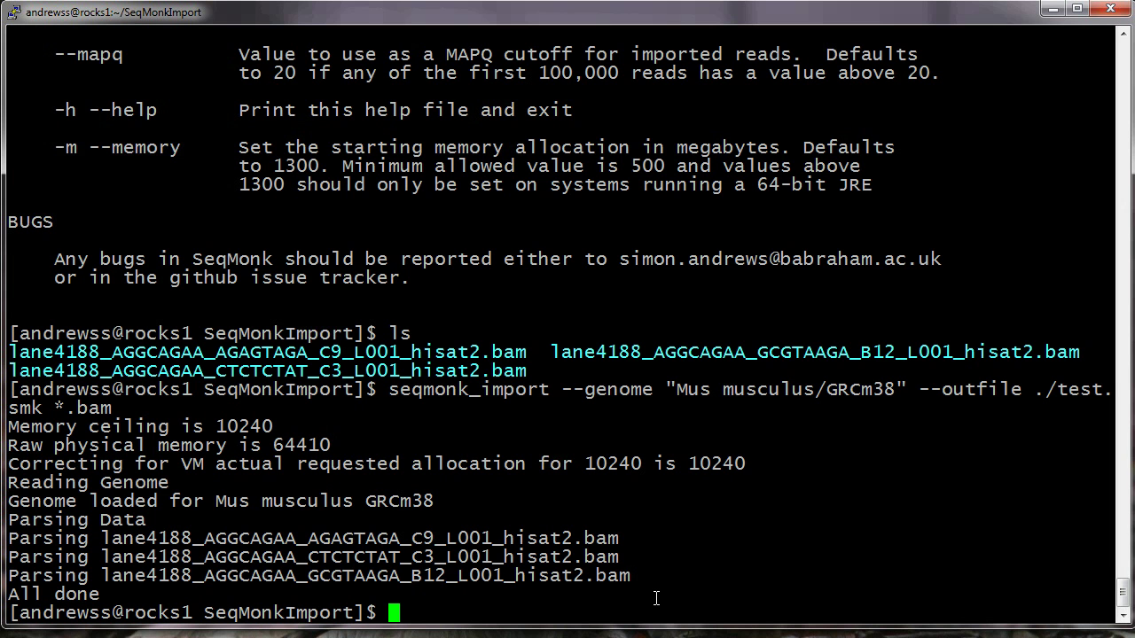
# - Check test.smk's size with ls -lh, confirming it is 79M
pyautogui.write('ls')
pyautogui.press('Return')
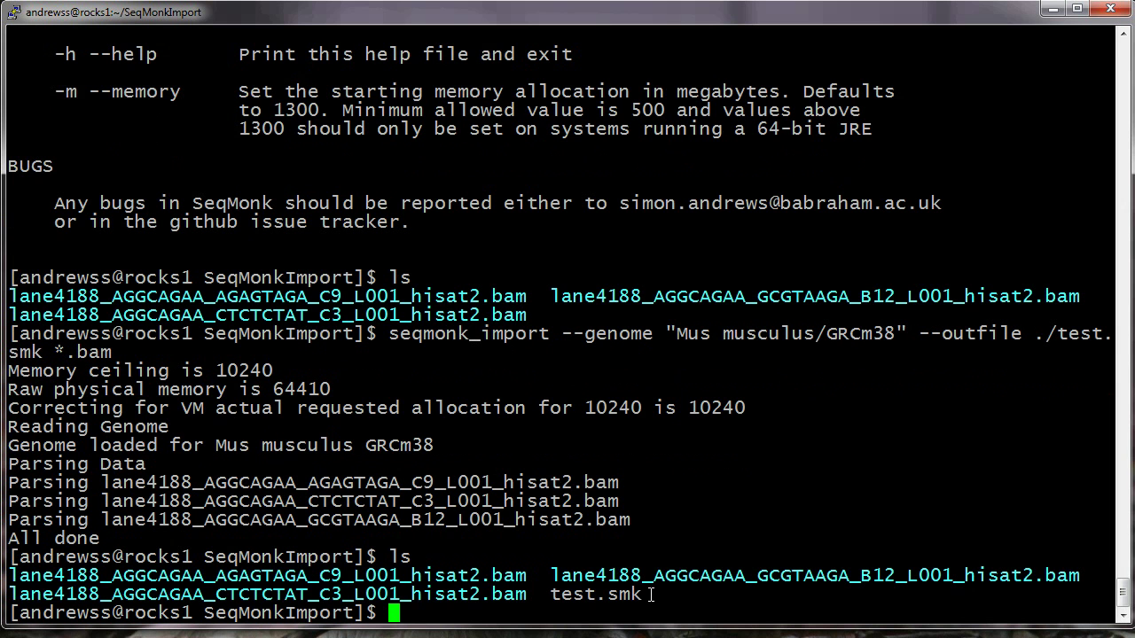
pyautogui.moveTo(551, 594); pyautogui.dragTo(646, 593)
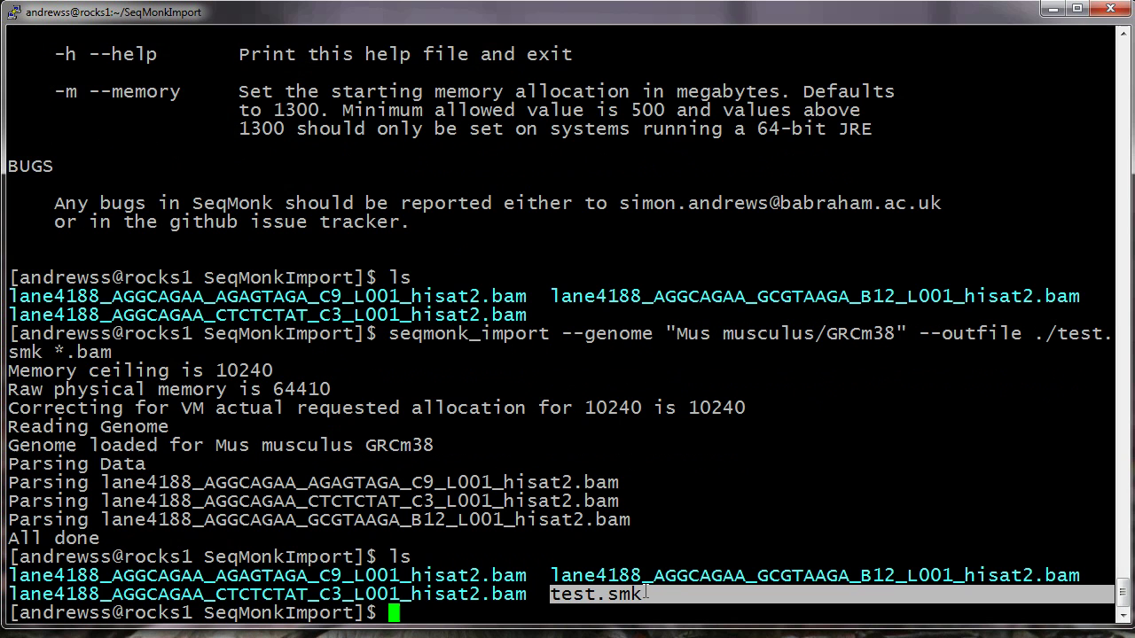
pyautogui.click(683, 599)
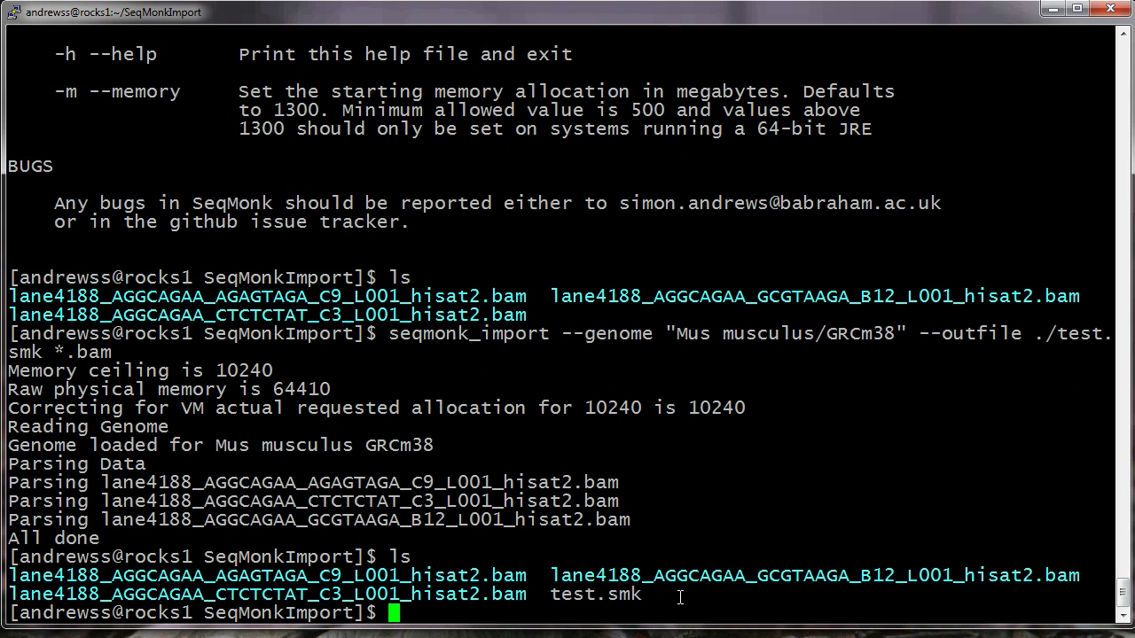
pyautogui.doubleClick(574, 594)
pyautogui.write('ls -l')
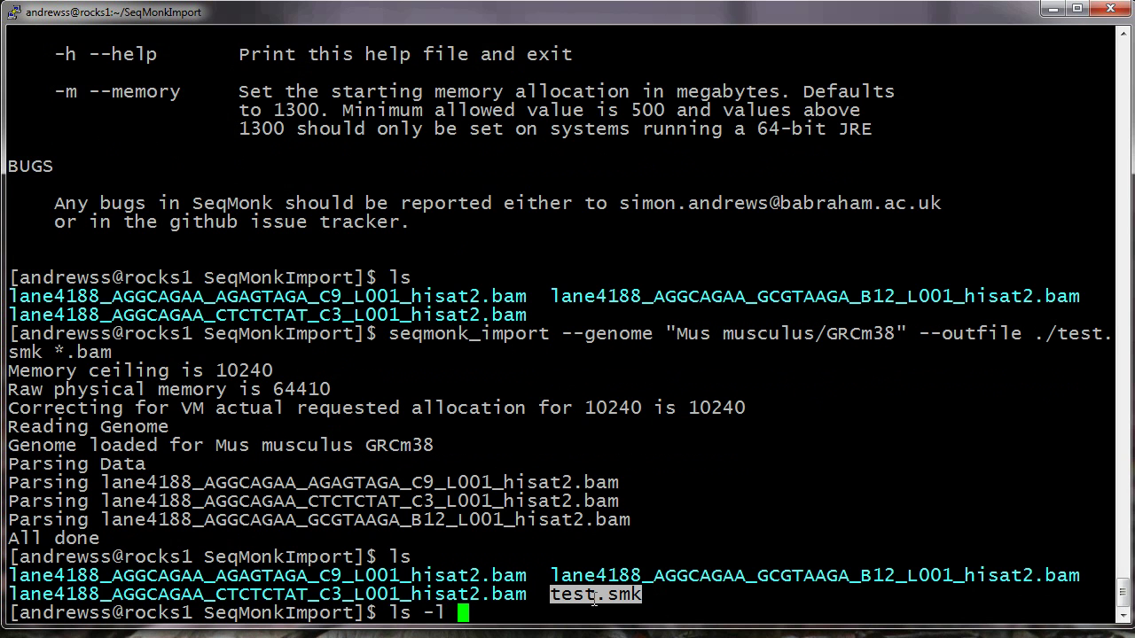
pyautogui.press('BackSpace')
pyautogui.write('h')
pyautogui.rightClick(753, 511)
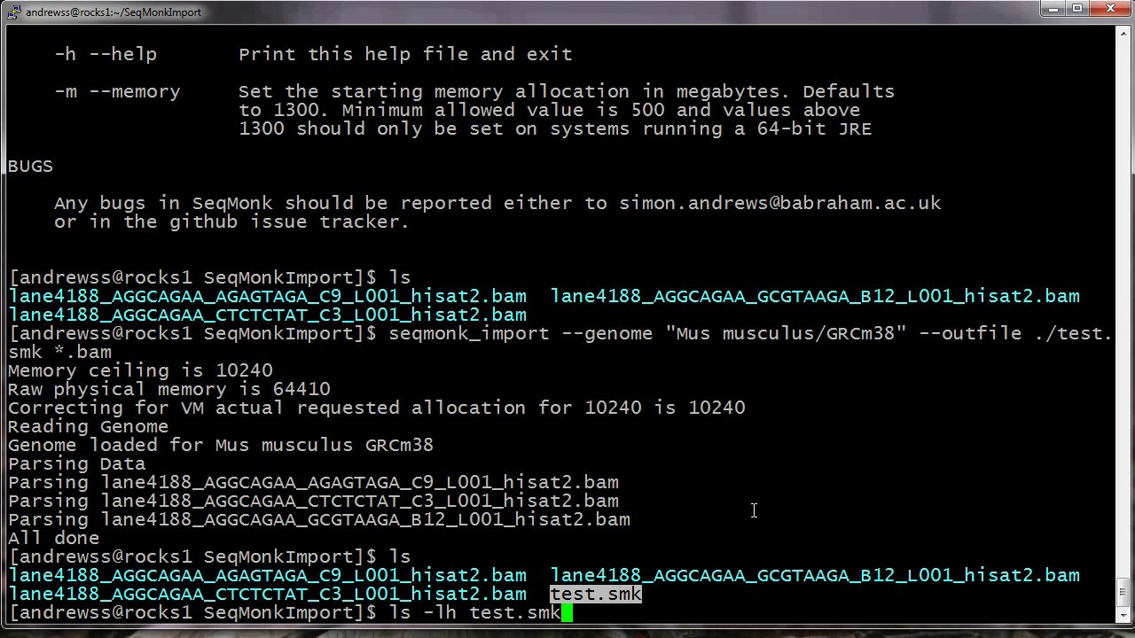
pyautogui.press('Return')
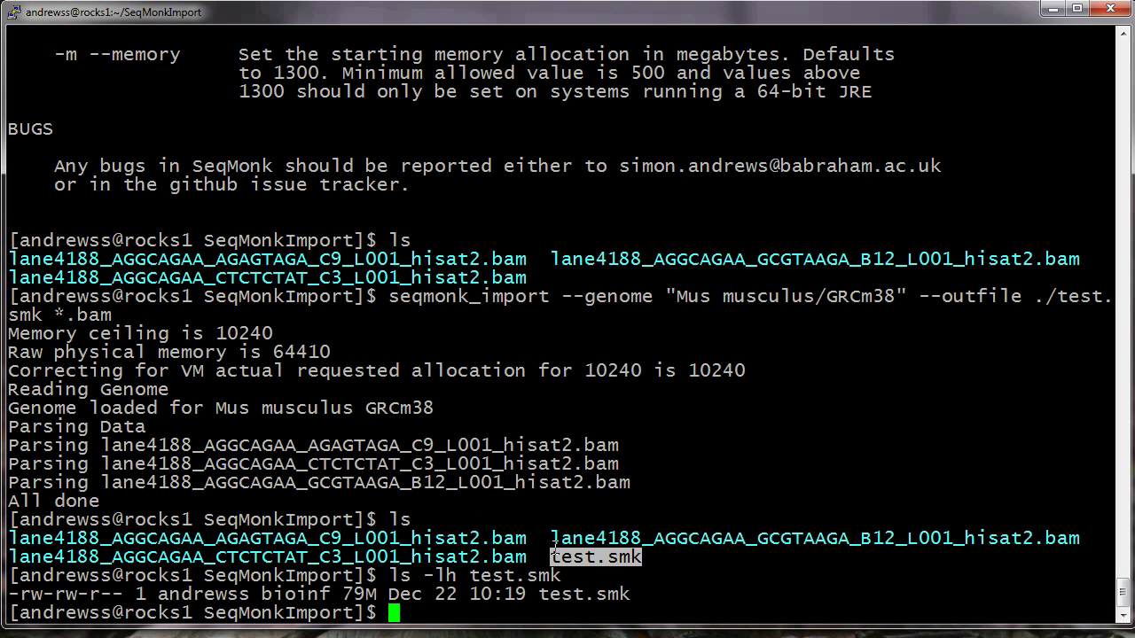
# - Launch SeqMonk from the terminal with the seqmonk command
pyautogui.click(428, 615)
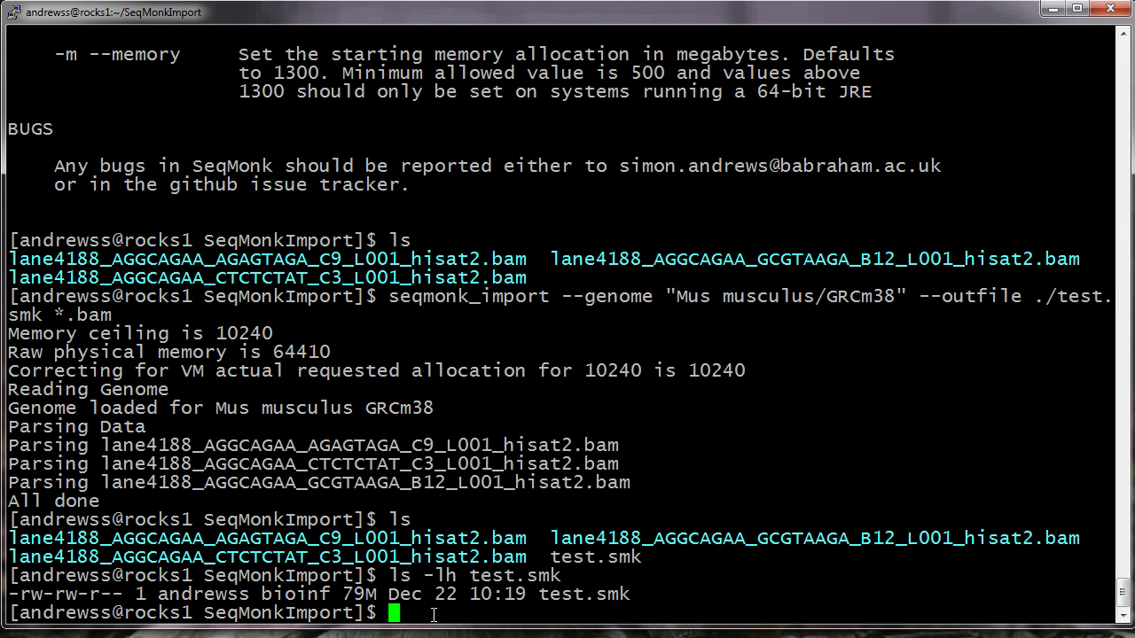
pyautogui.write('seqmonk')
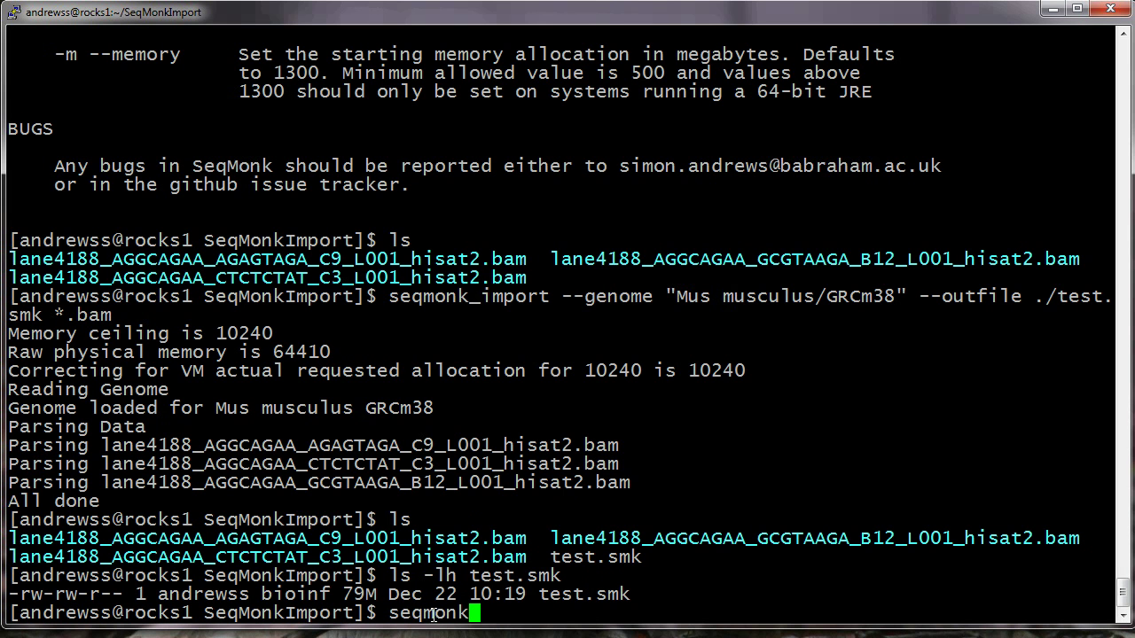
pyautogui.press('Return')
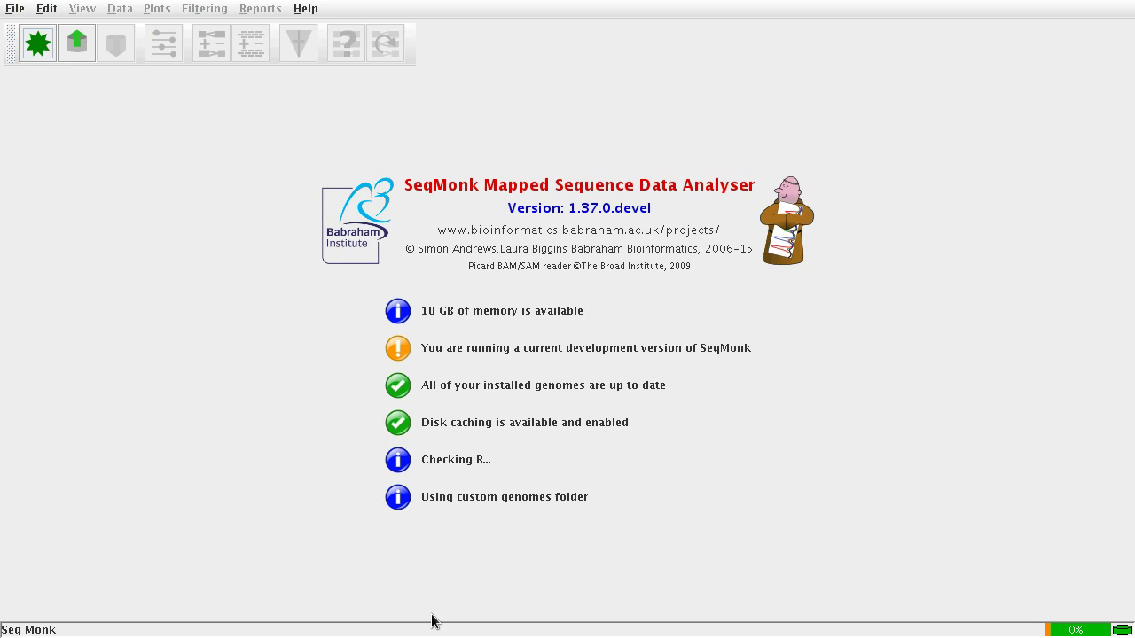
# - Open the test.smk project from the SeqMonkImport folder via File > Open Project
pyautogui.click(13, 9)
pyautogui.click(26, 43)
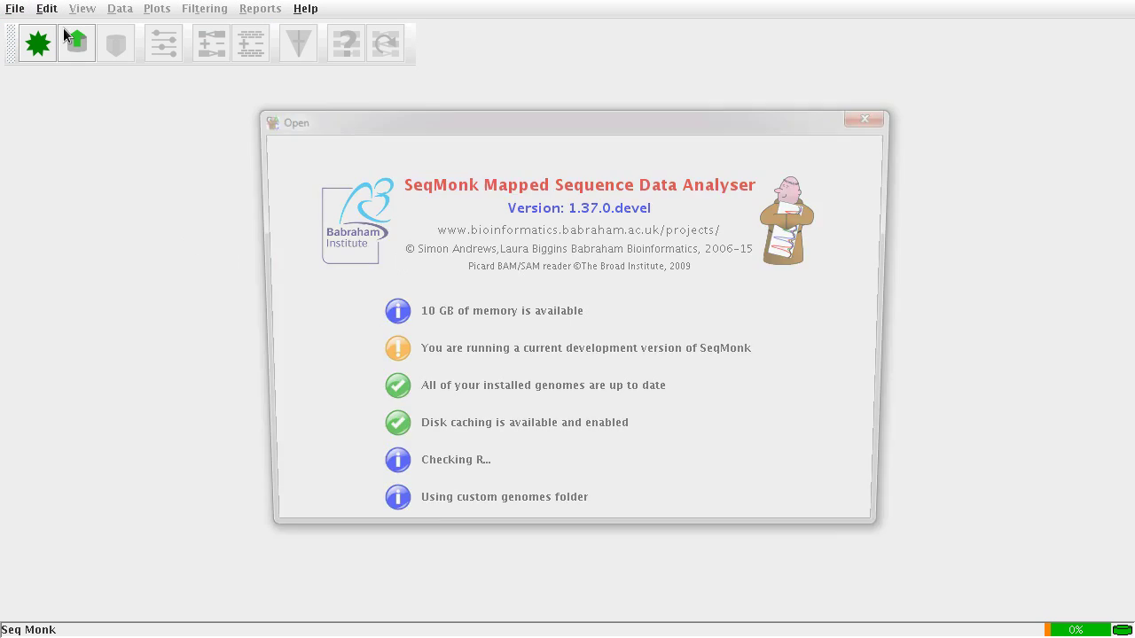
pyautogui.scroll(-10, 483, 362)
pyautogui.scroll(1, 483, 362)
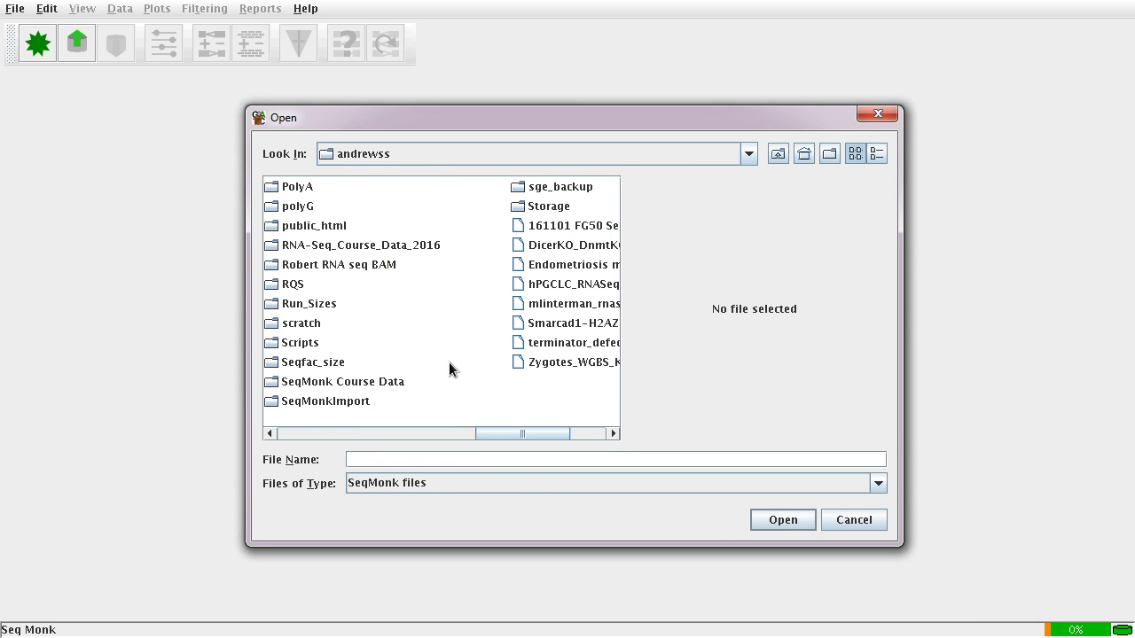
pyautogui.doubleClick(351, 401)
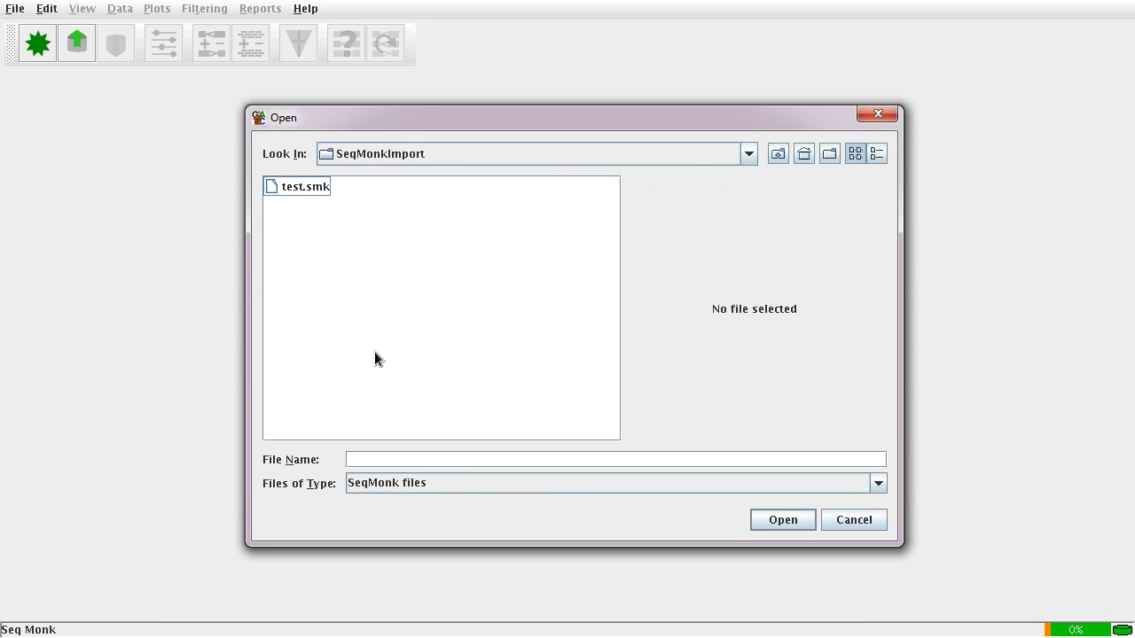
pyautogui.click(305, 187)
pyautogui.click(783, 520)
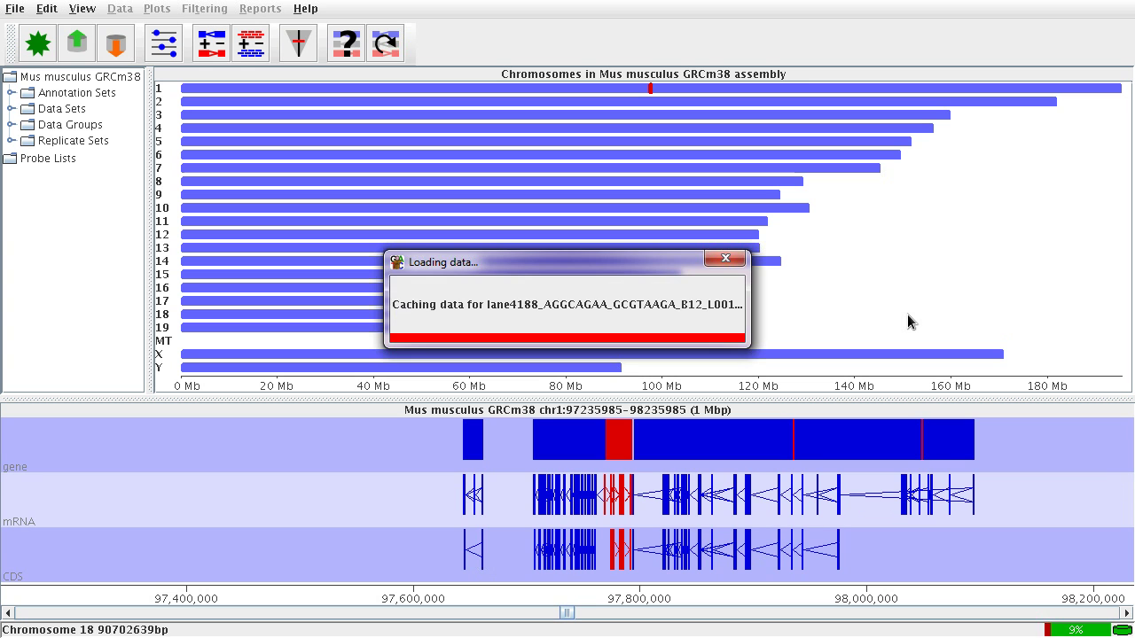
# - Zoom out the chr1 view once the three lane4188 BAM tracks finish loading
pyautogui.scroll(-7, 750, 521)
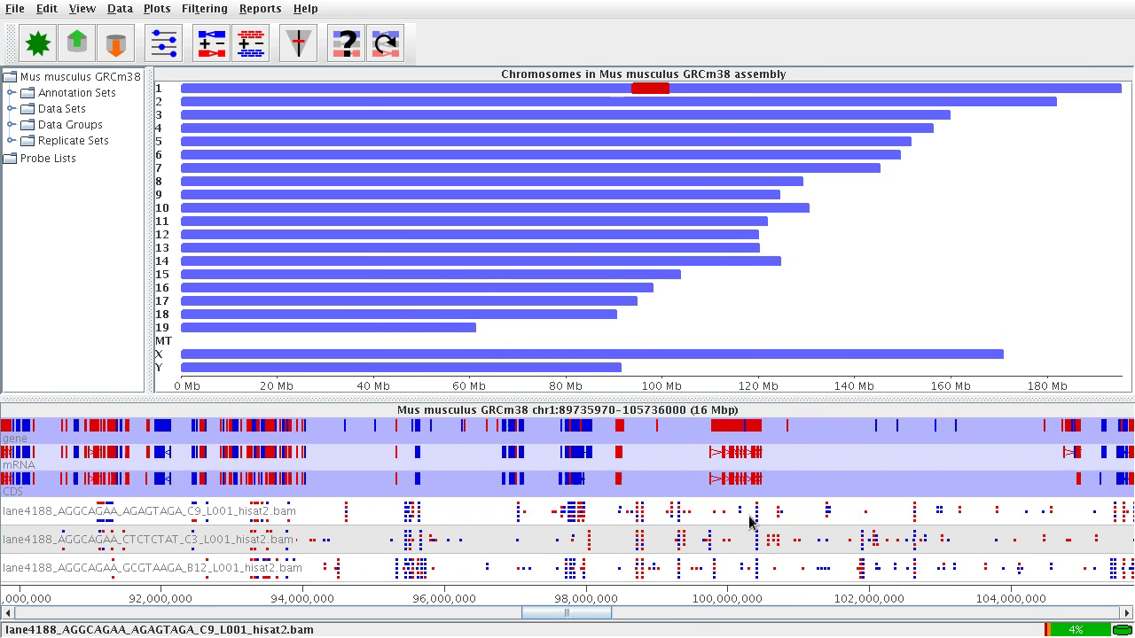